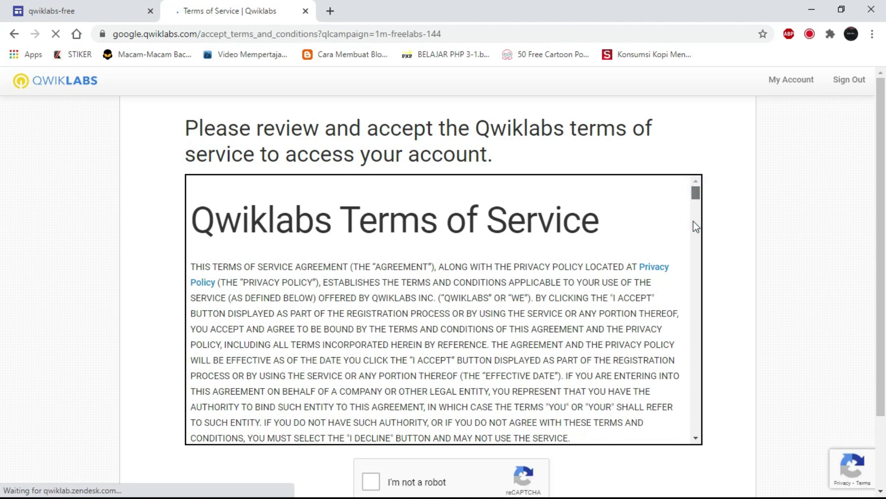
# Read through the Qwiklabs Terms of Service, complete the "I'm not a robot" check and accept the terms.
pyautogui.moveTo(694, 220); pyautogui.dragTo(690, 441)
pyautogui.scroll(-2, 670, 455)
pyautogui.click(371, 393)
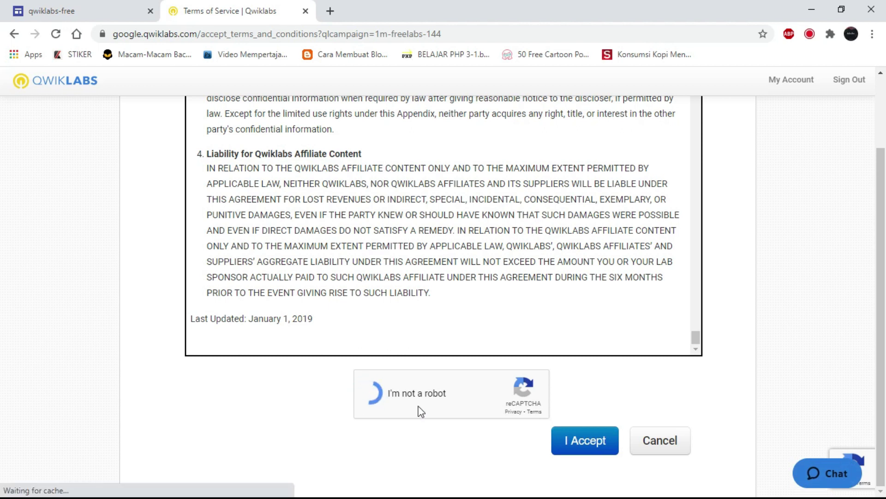
pyautogui.click(572, 441)
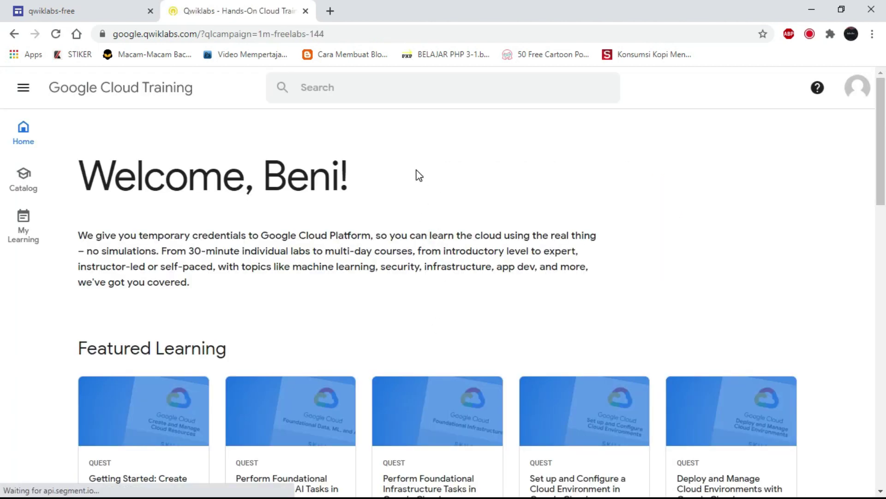
# Check the available credits in the account's profile details.
pyautogui.click(856, 100)
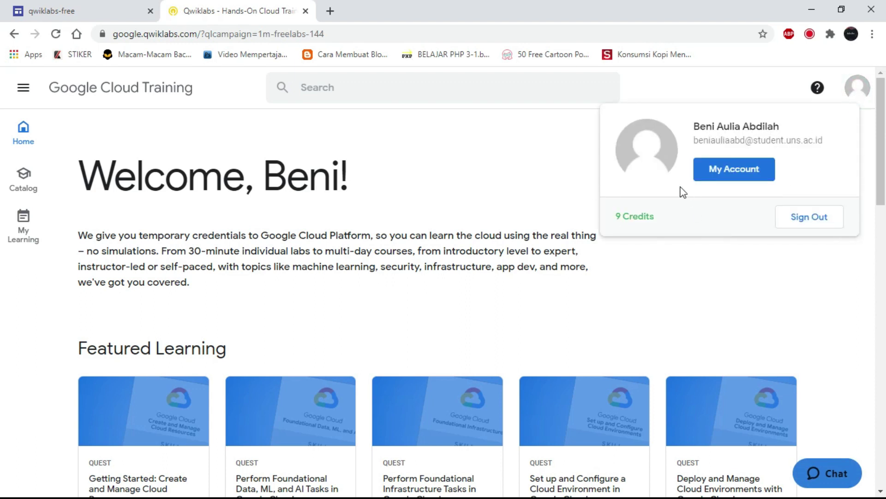
pyautogui.click(645, 250)
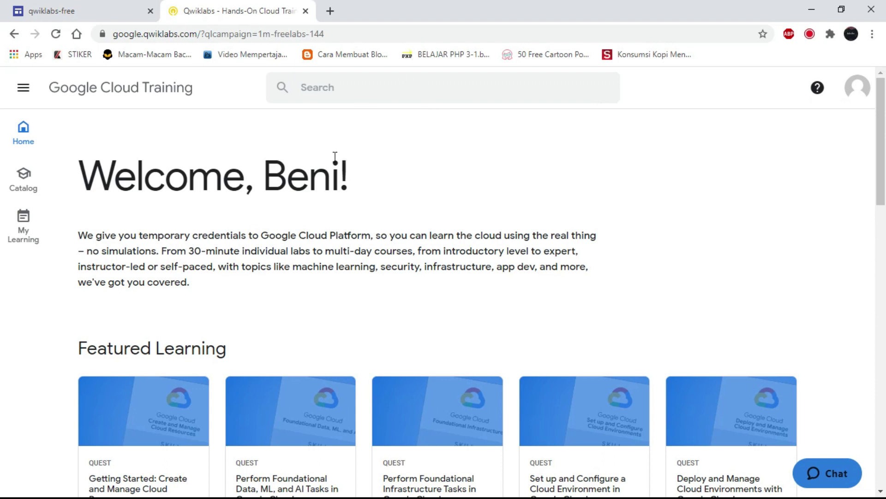
# Search the catalog for "baby" and open the lab "Predict Baby Weight with TensorFlow on AI Platform".
pyautogui.click(377, 86)
pyautogui.write('baby')
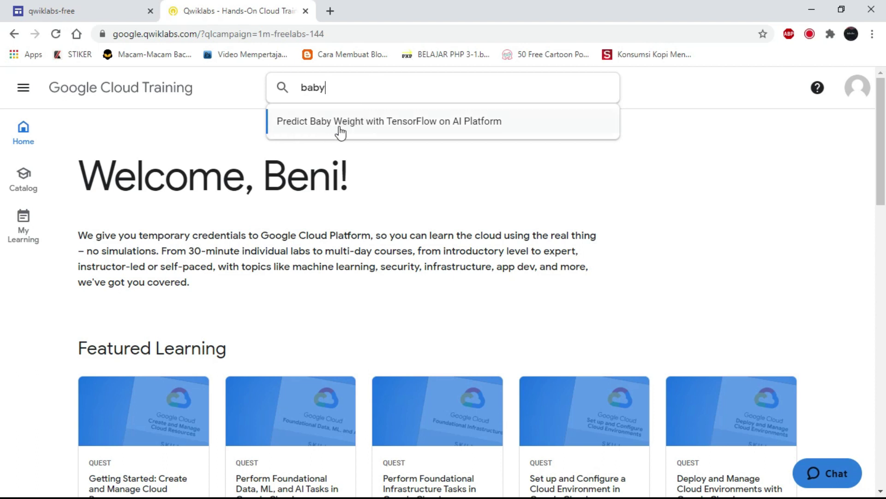
pyautogui.click(471, 123)
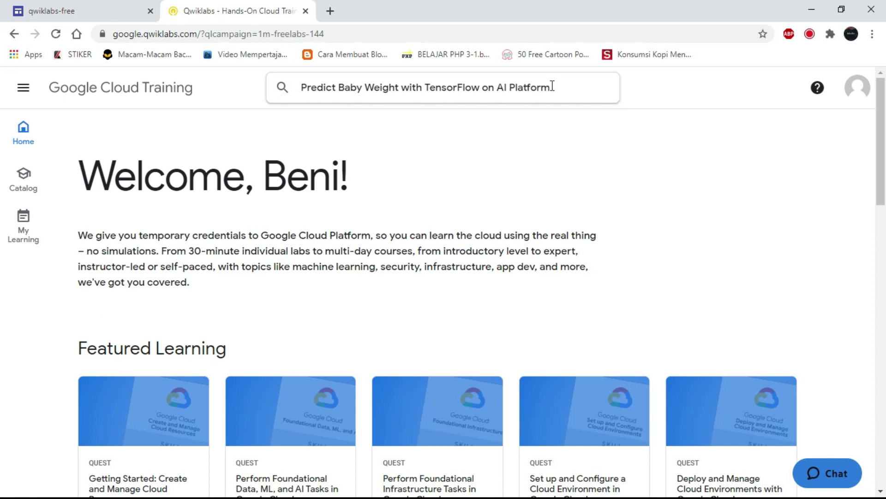
pyautogui.press('Return')
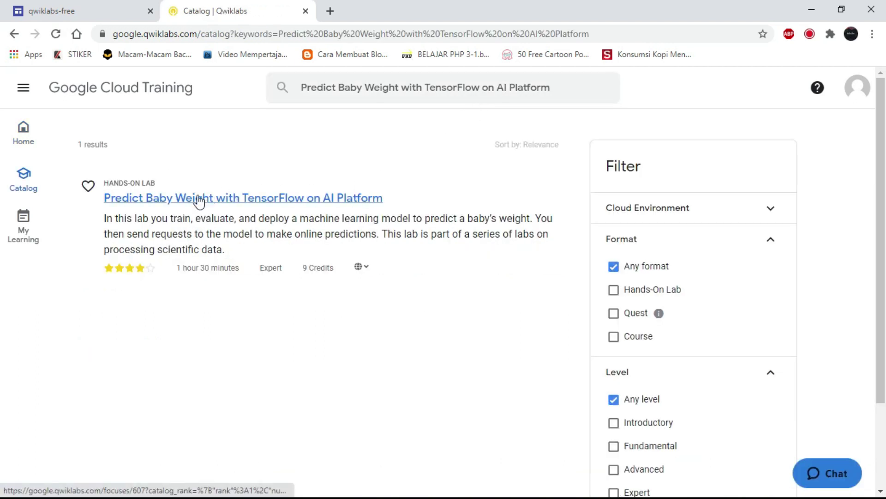
pyautogui.click(311, 199)
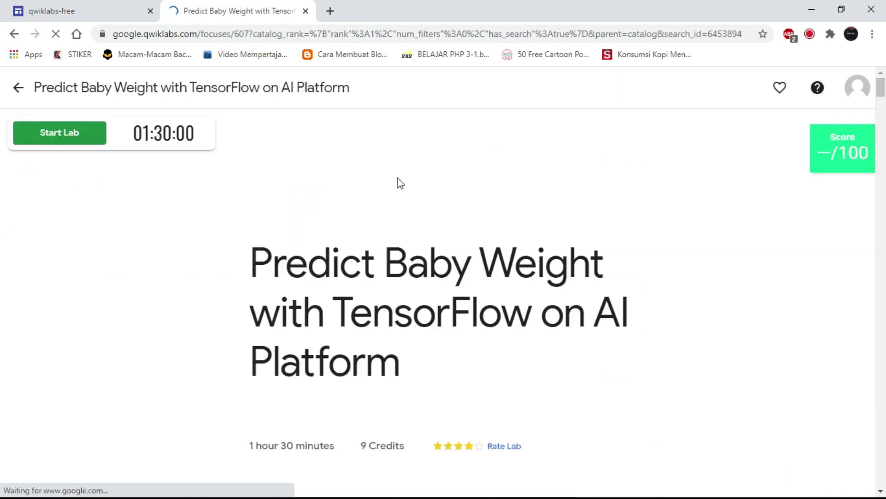
# Start the Predict Baby Weight lab, paying for the launch with 9 credits.
pyautogui.scroll(-10, 355, 250)
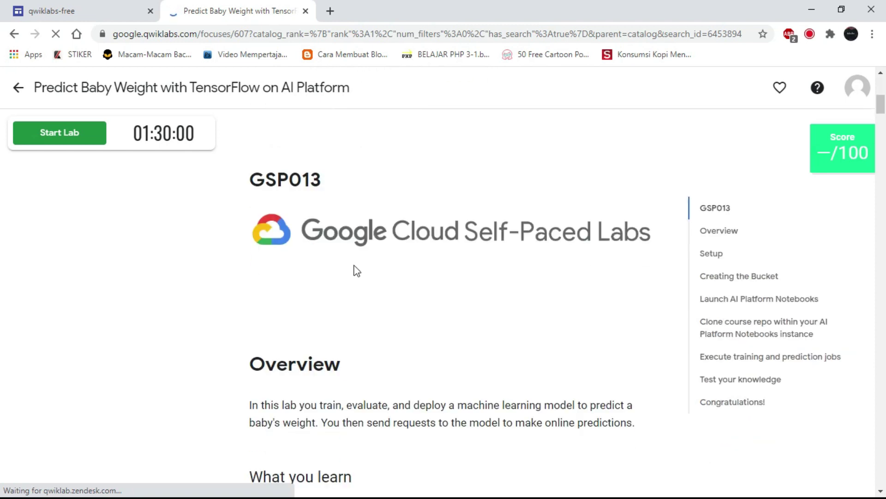
pyautogui.click(66, 137)
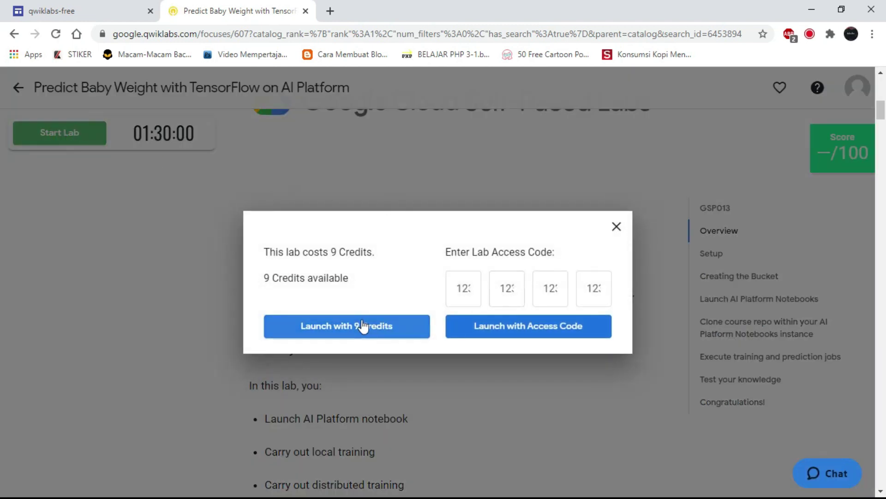
pyautogui.click(340, 329)
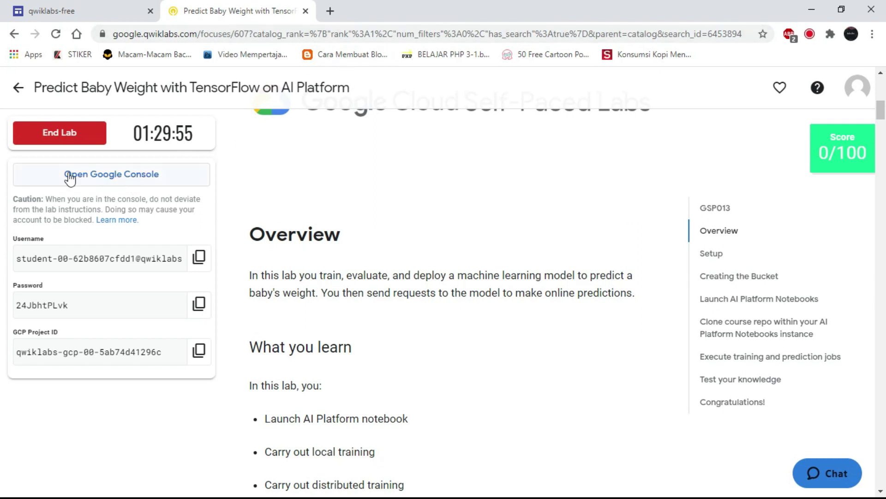
# Open the lab's Google Console and submit the lab's username, copied from the lab page, on the Google login page.
pyautogui.click(136, 180)
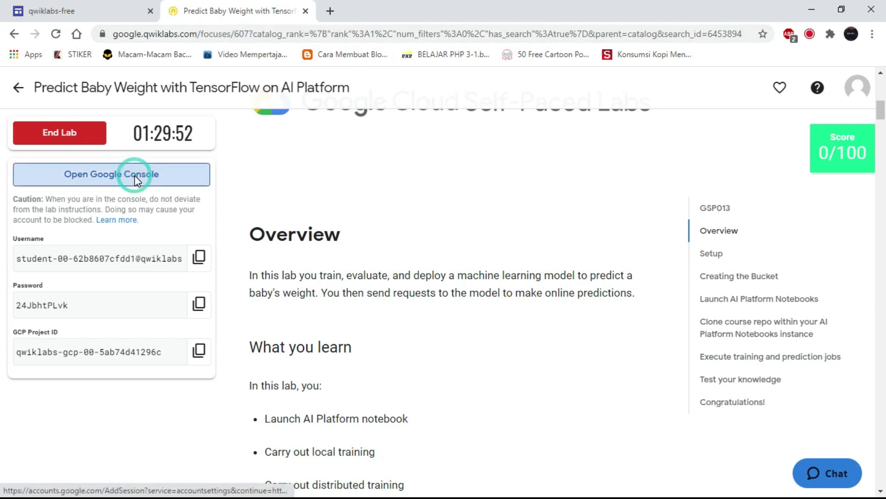
pyautogui.click(206, 9)
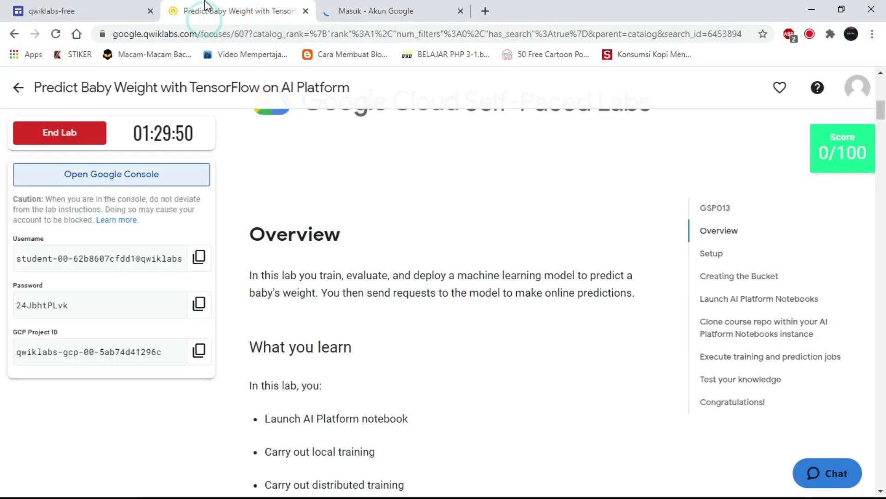
pyautogui.click(199, 258)
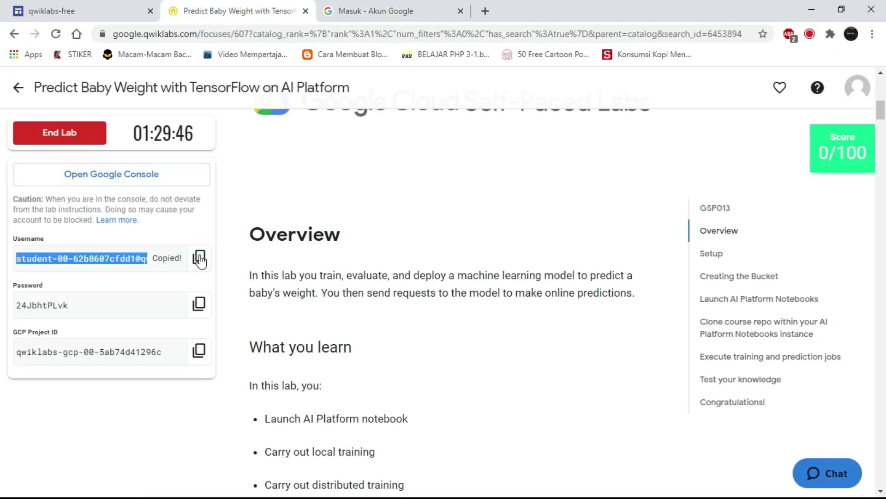
pyautogui.click(376, 11)
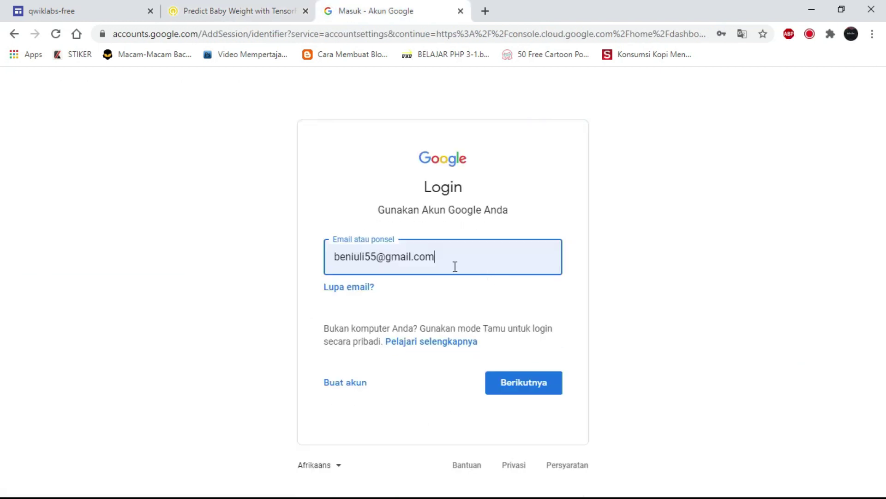
pyautogui.click(447, 257)
pyautogui.rightClick(452, 258)
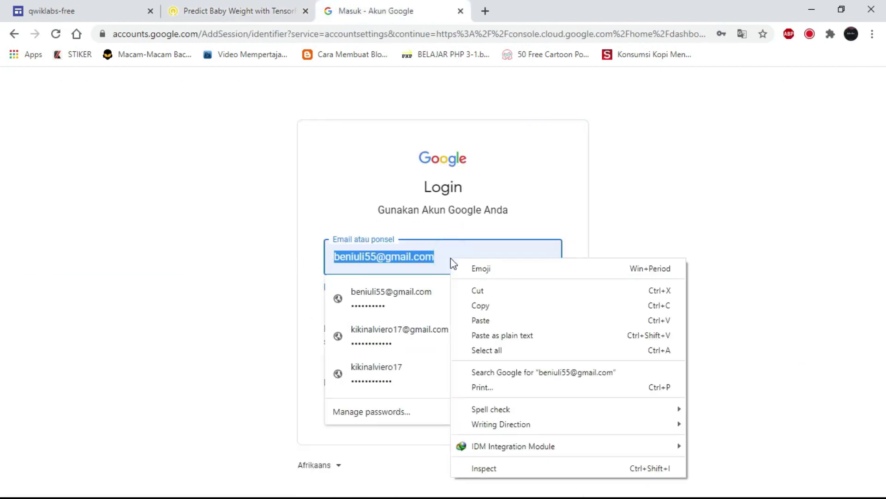
pyautogui.click(504, 321)
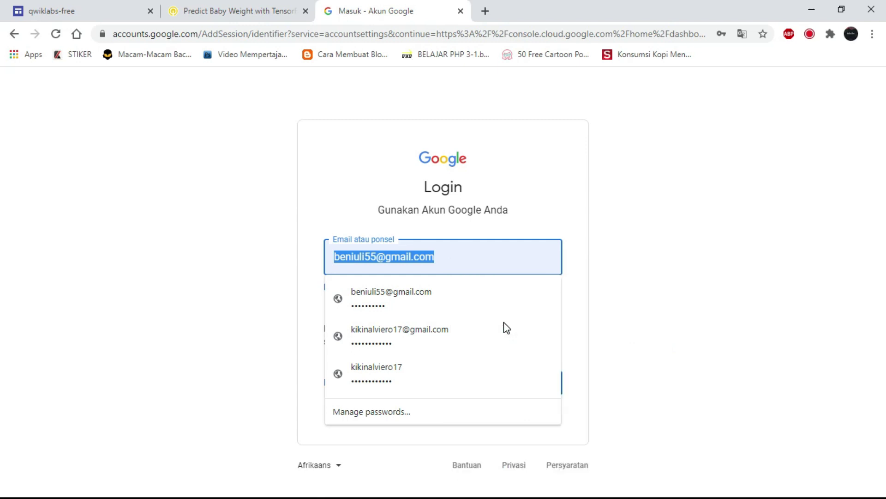
pyautogui.click(524, 384)
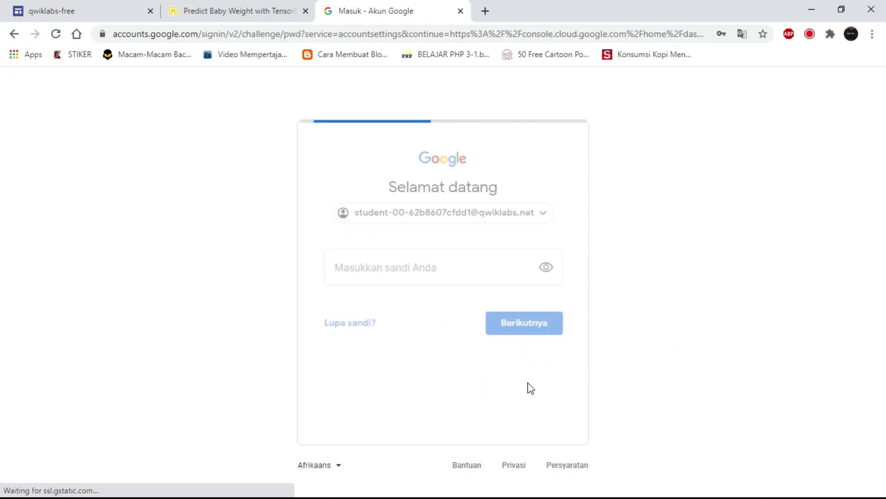
# Copy the lab's password, replace the prefilled password on the Google login page with it and sign in.
pyautogui.click(215, 11)
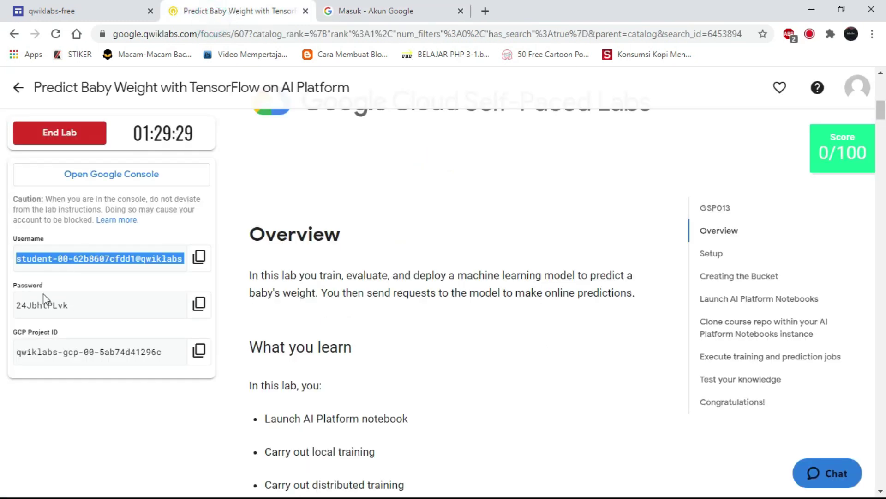
pyautogui.click(199, 303)
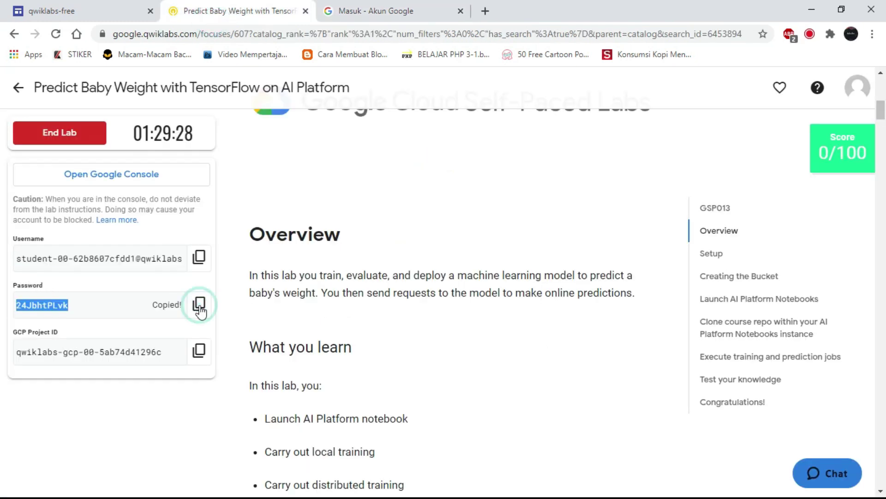
pyautogui.click(344, 13)
pyautogui.doubleClick(347, 261)
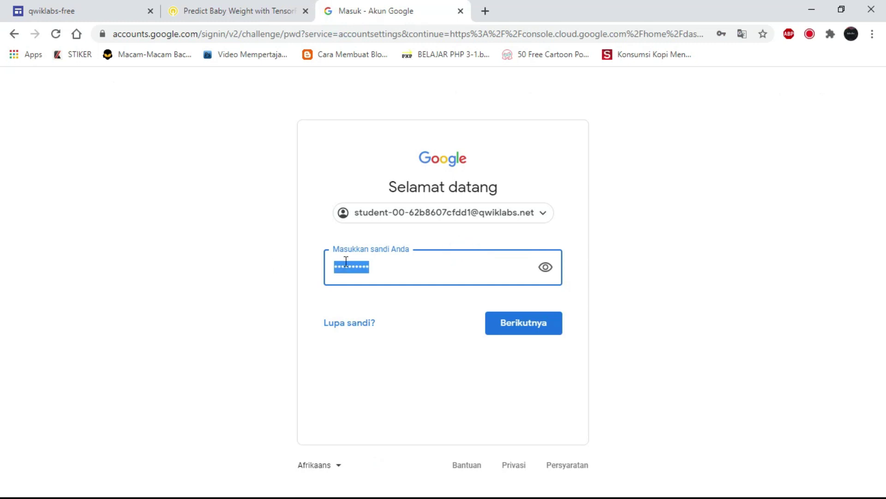
pyautogui.rightClick(414, 270)
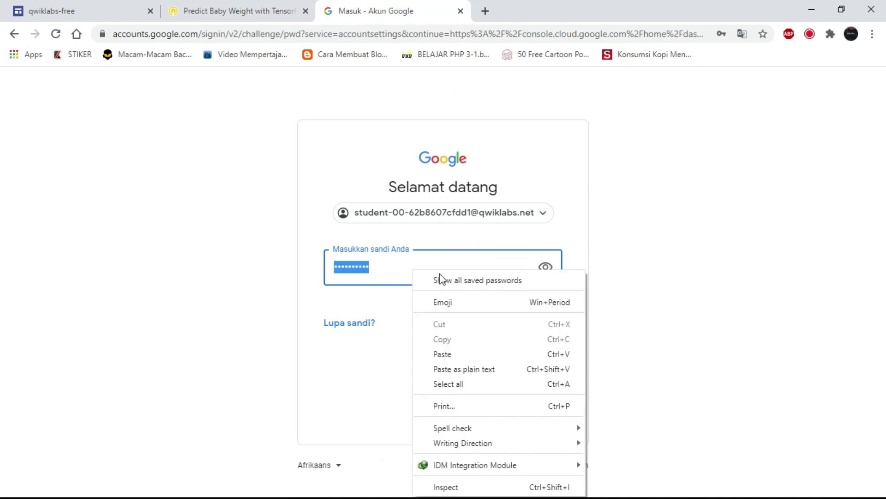
pyautogui.click(447, 358)
pyautogui.click(527, 331)
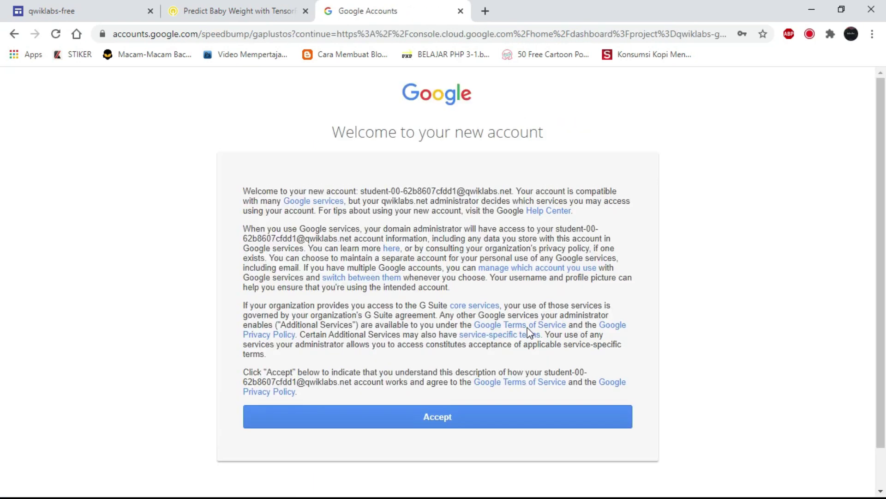
# Accept the new Google account's terms and confirm the account protection page without adding recovery details.
pyautogui.scroll(-1, 386, 265)
pyautogui.click(403, 370)
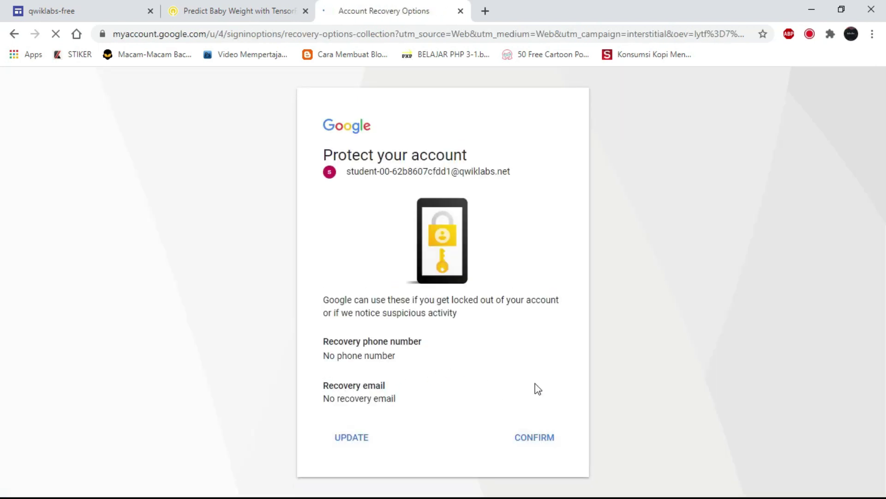
pyautogui.click(538, 446)
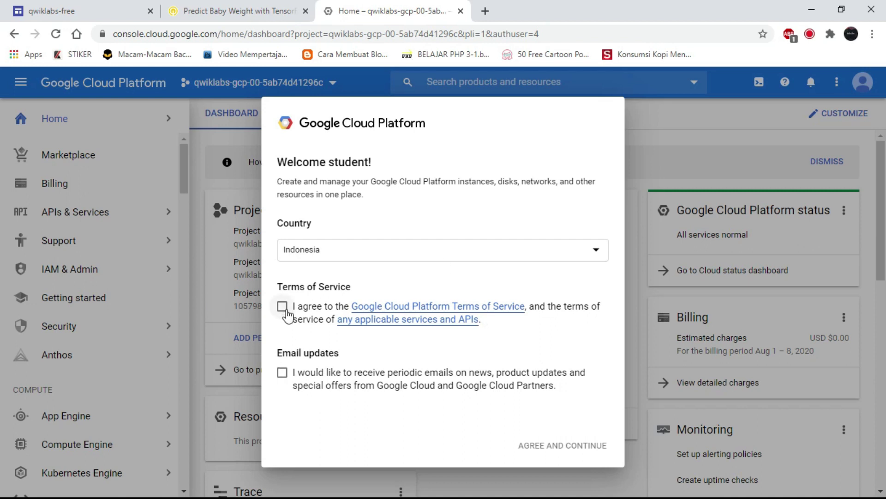
# Agree to the Google Cloud Platform Terms of Service without email updates and continue to the dashboard.
pyautogui.click(283, 307)
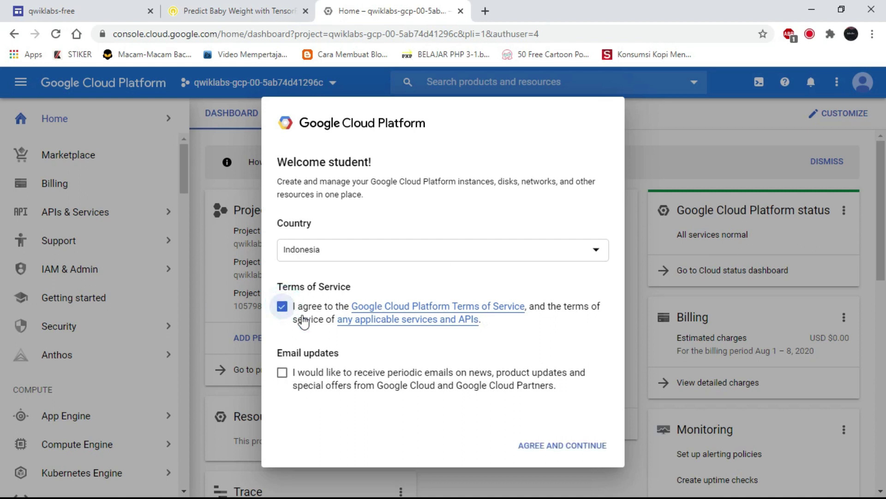
pyautogui.click(576, 446)
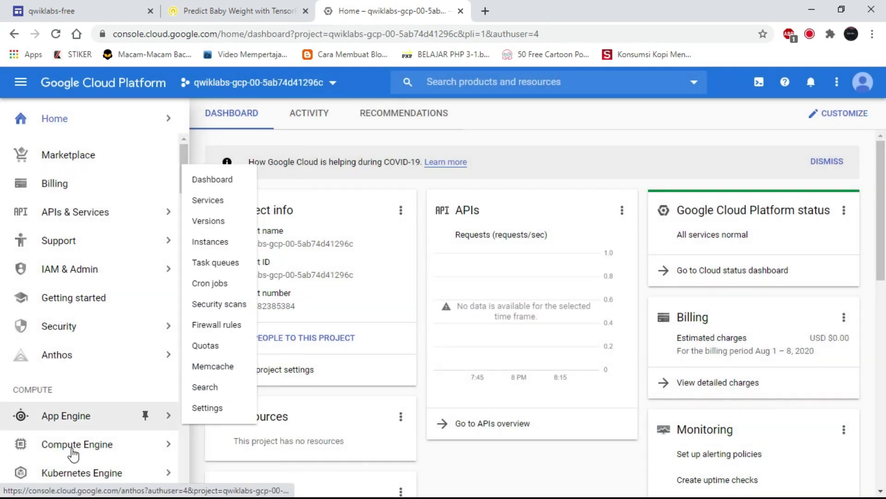
# Go to Compute Engine's VM instances and start creating a new VM instance.
pyautogui.moveTo(69, 446)
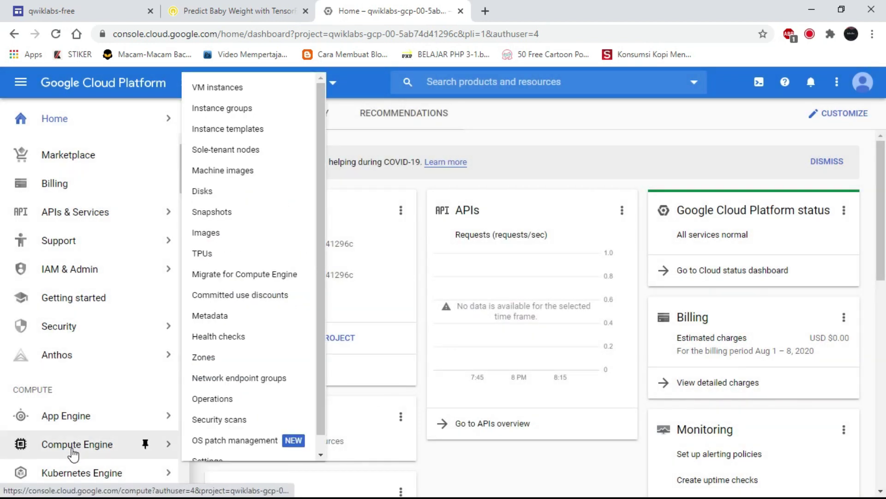
pyautogui.scroll(-1, 203, 122)
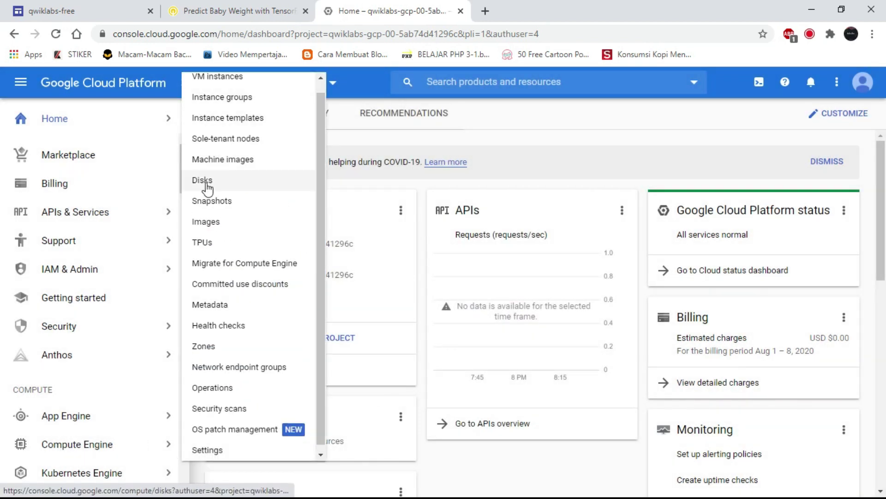
pyautogui.click(219, 85)
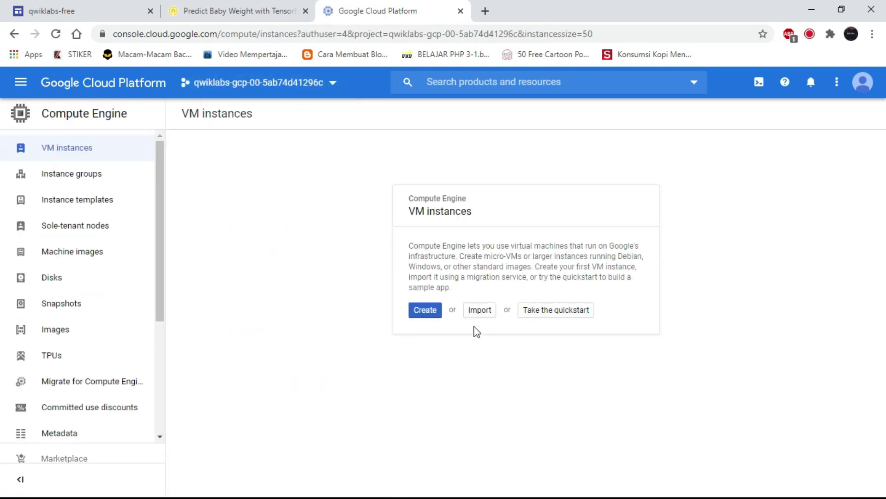
pyautogui.click(421, 313)
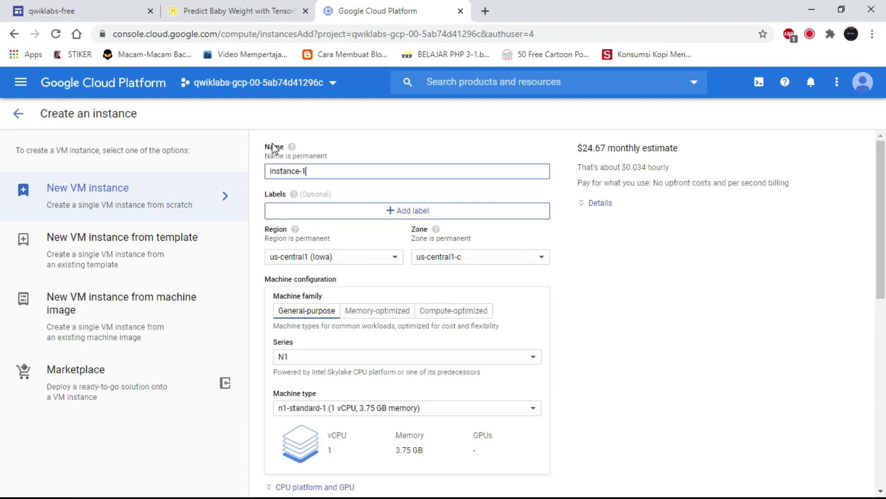
# Set the new VM instance's region to asia-southeast2 (Jakarta).
pyautogui.click(292, 255)
pyautogui.moveTo(411, 275); pyautogui.dragTo(379, 383)
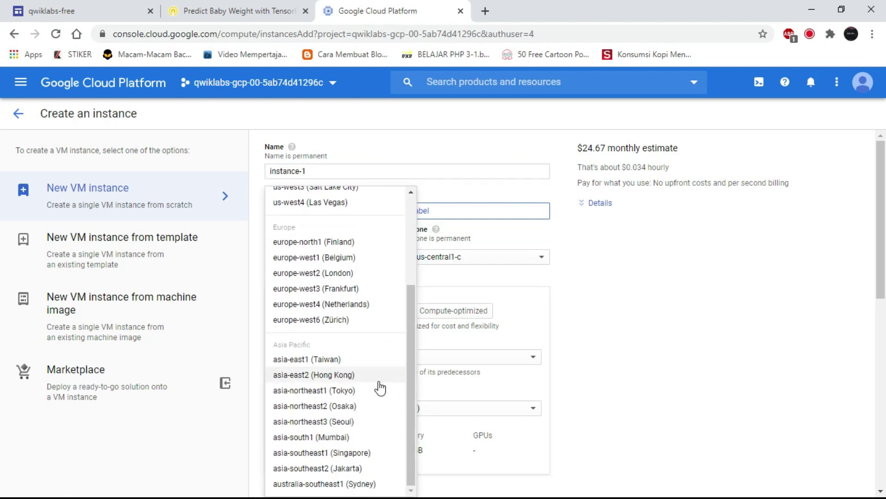
pyautogui.click(342, 469)
# Set the VM instance's machine type to Custom with 6 vCPU cores.
pyautogui.scroll(-3, 396, 301)
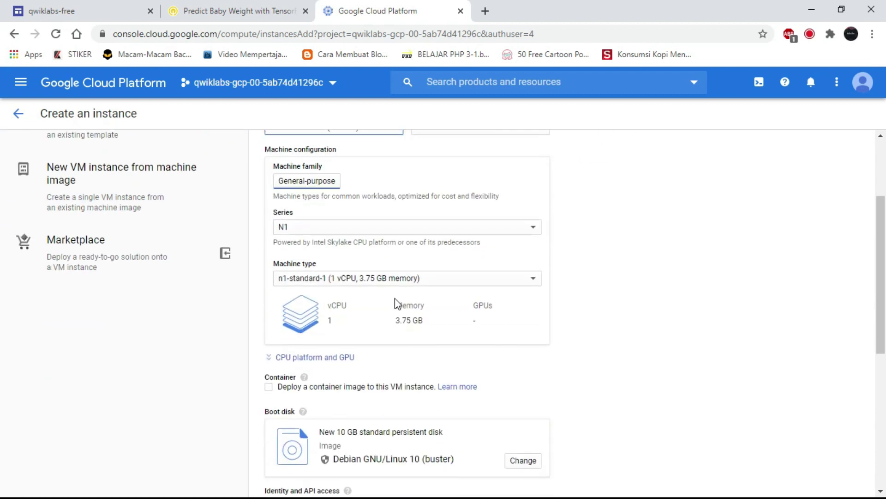
pyautogui.scroll(-2, 407, 324)
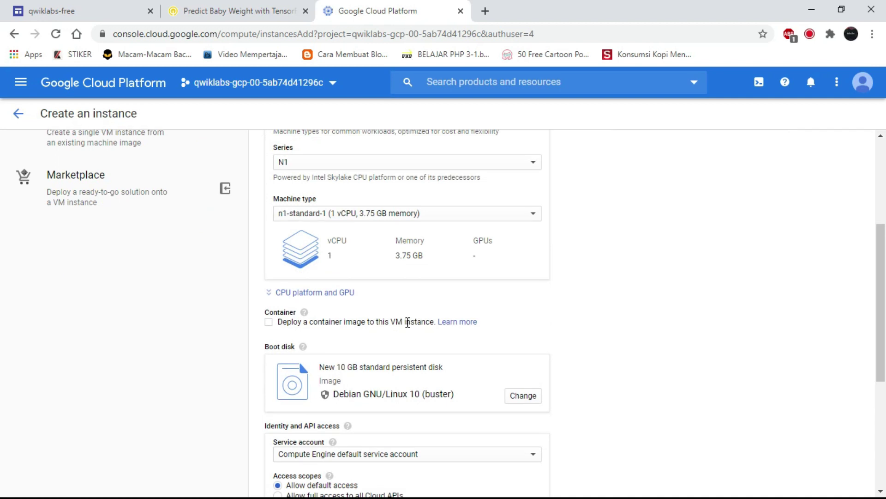
pyautogui.click(392, 219)
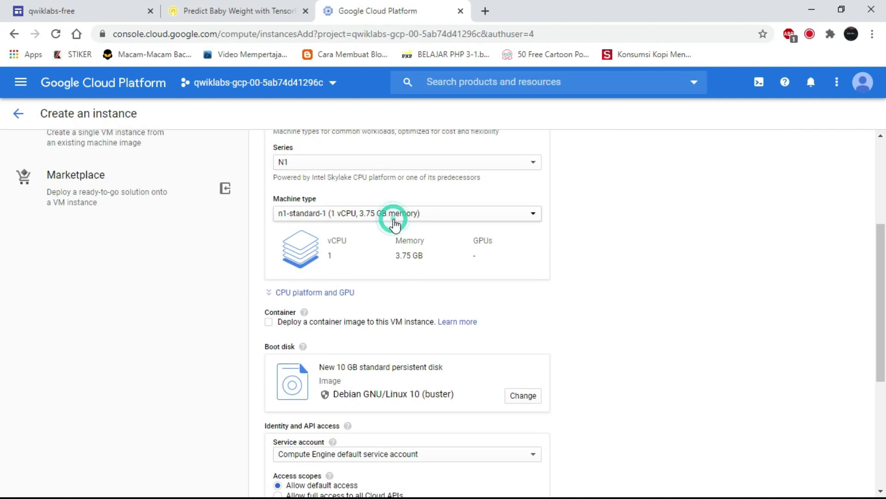
pyautogui.click(364, 228)
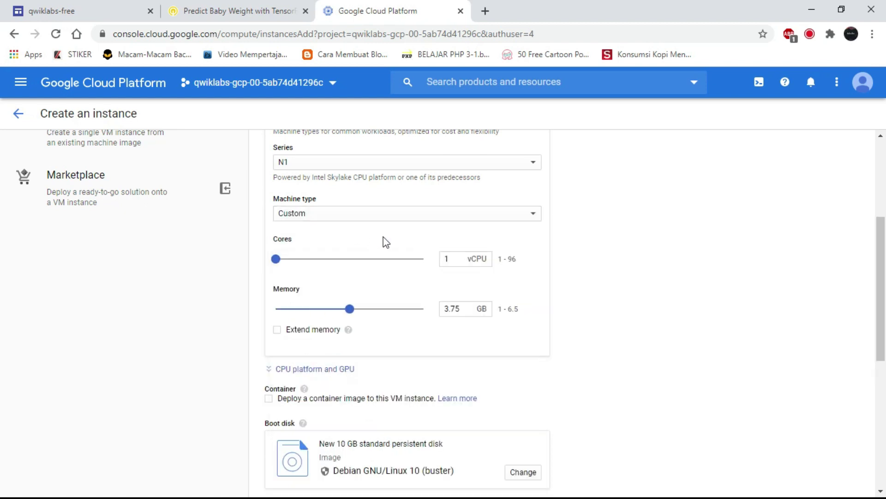
pyautogui.doubleClick(456, 258)
pyautogui.write('6')
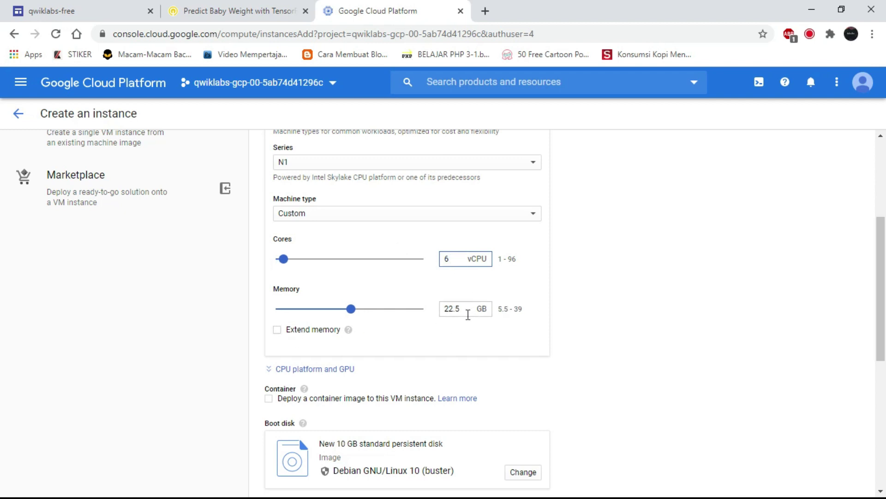
# Change the boot disk's operating system to Windows Server with the version Windows Server 2019 Datacenter.
pyautogui.scroll(-2, 470, 314)
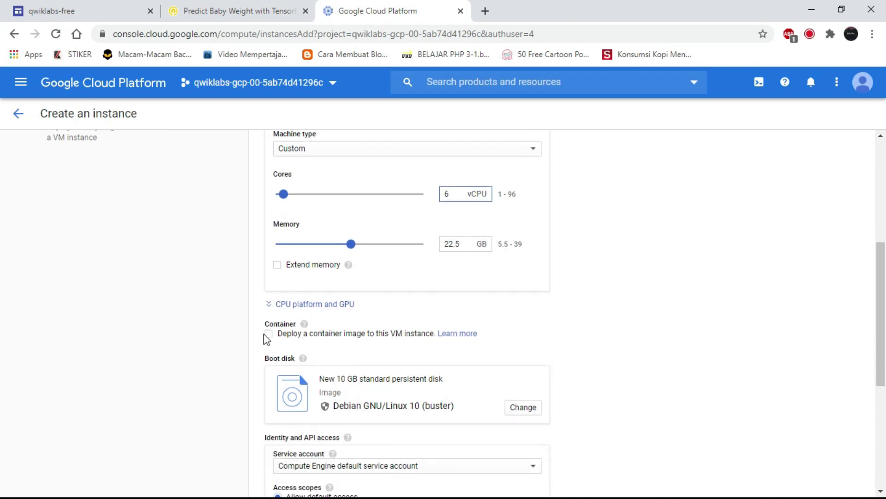
pyautogui.scroll(-2, 266, 338)
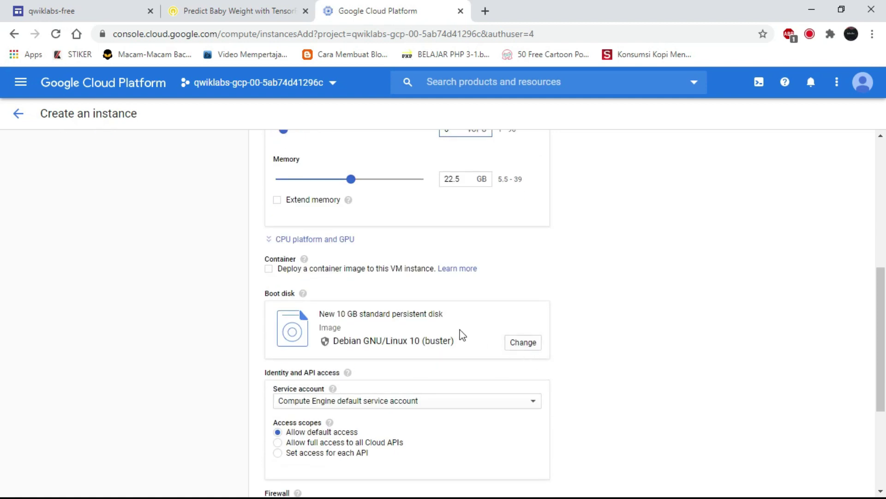
pyautogui.click(531, 347)
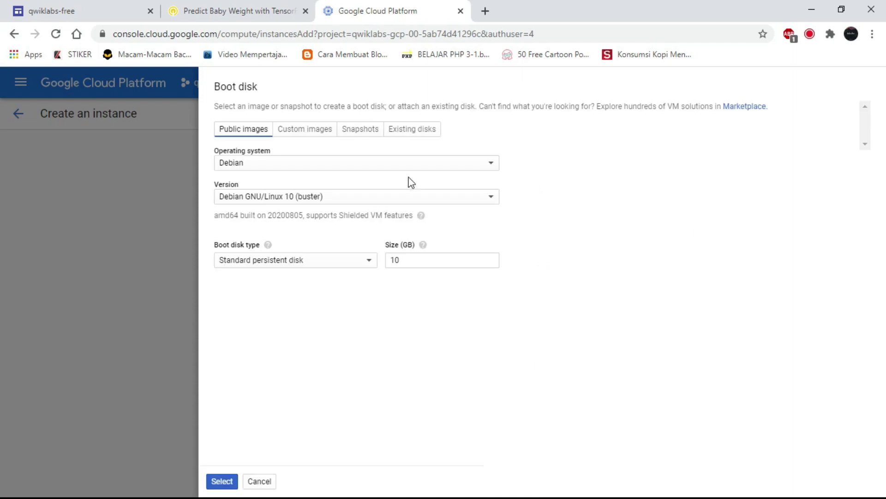
pyautogui.click(297, 167)
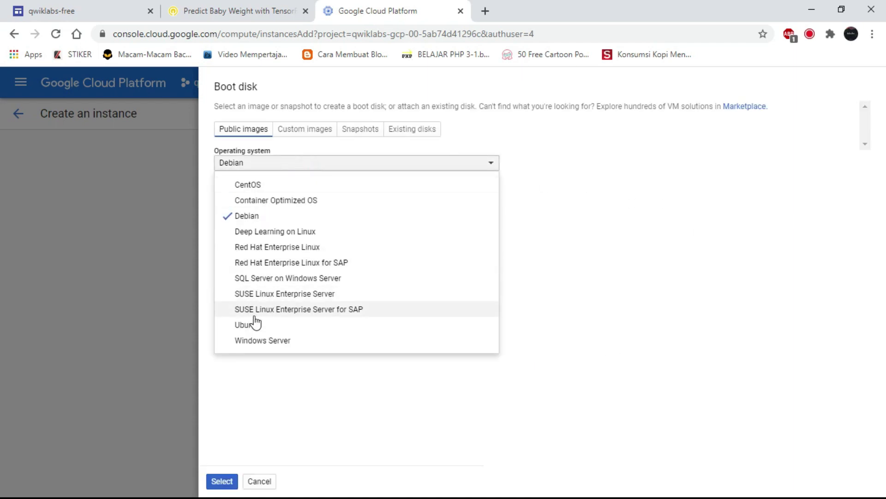
pyautogui.click(258, 340)
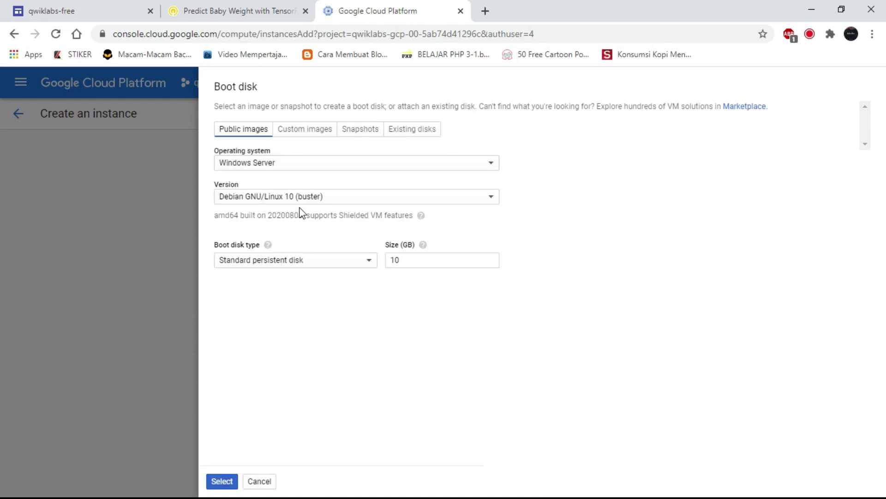
pyautogui.click(305, 196)
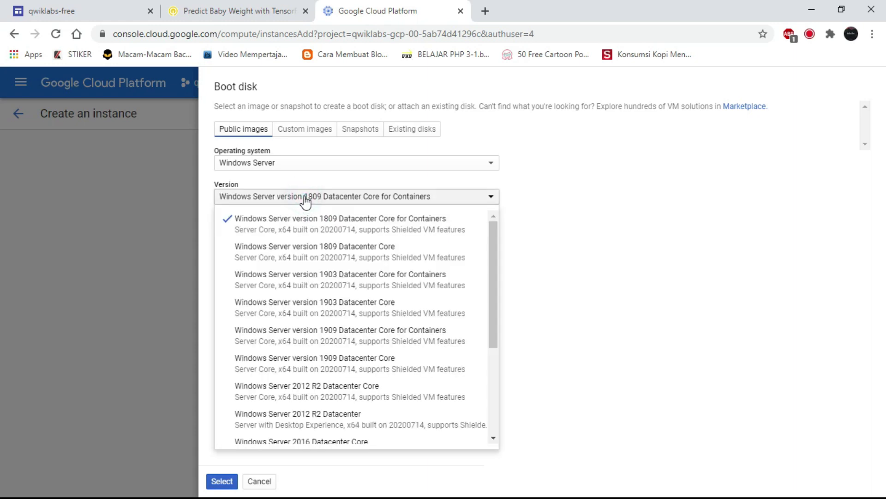
pyautogui.moveTo(498, 271); pyautogui.dragTo(501, 410)
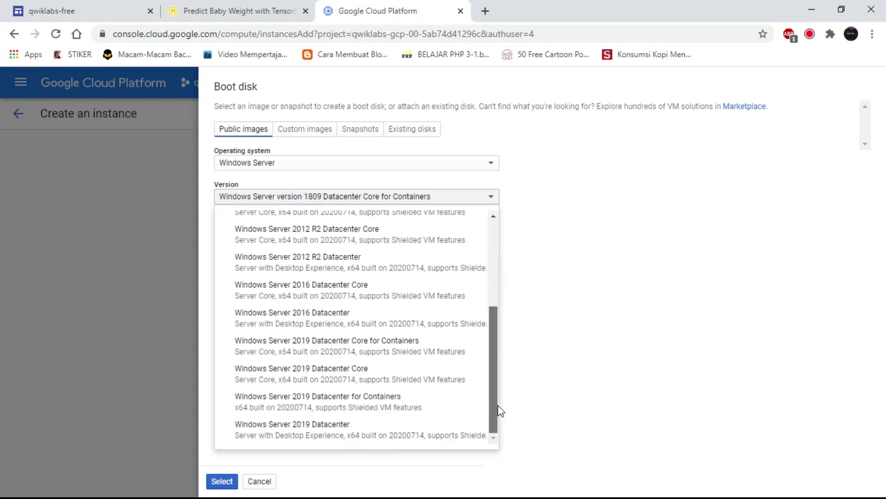
pyautogui.click(292, 429)
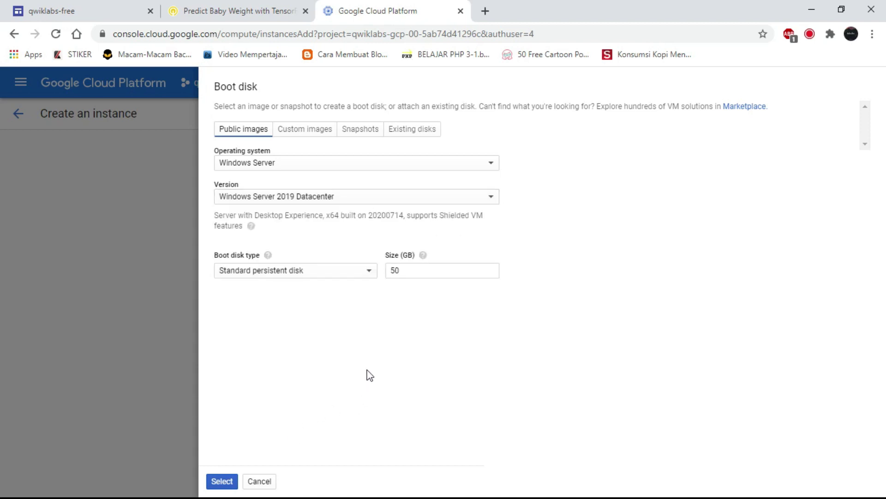
# Make the boot disk an SSD persistent disk of 500 GB and apply the boot disk settings.
pyautogui.click(366, 273)
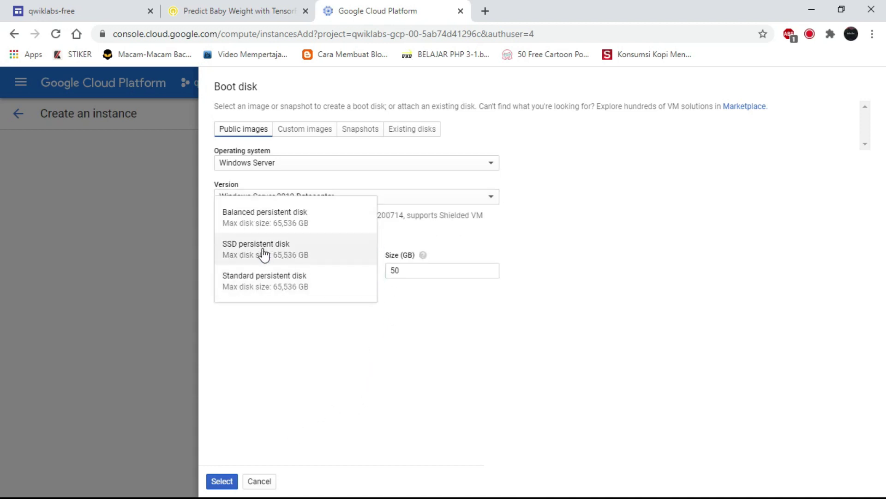
pyautogui.click(310, 253)
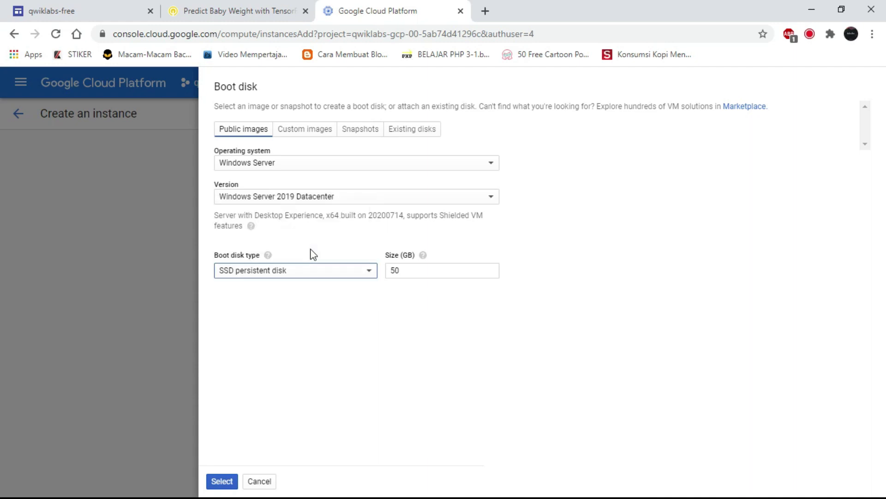
pyautogui.click(415, 271)
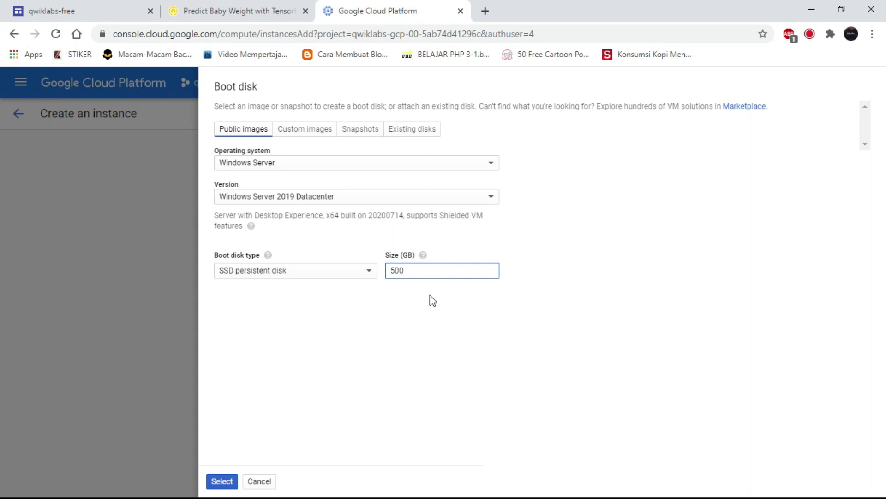
pyautogui.click(348, 332)
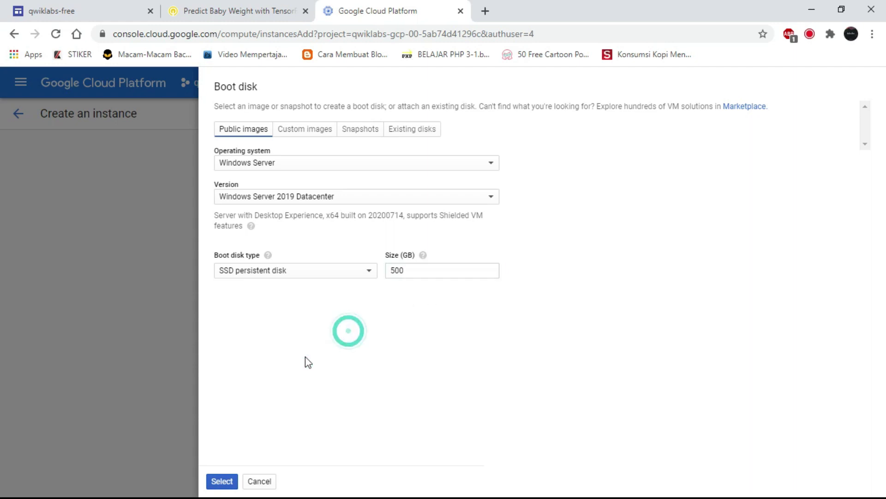
pyautogui.click(222, 480)
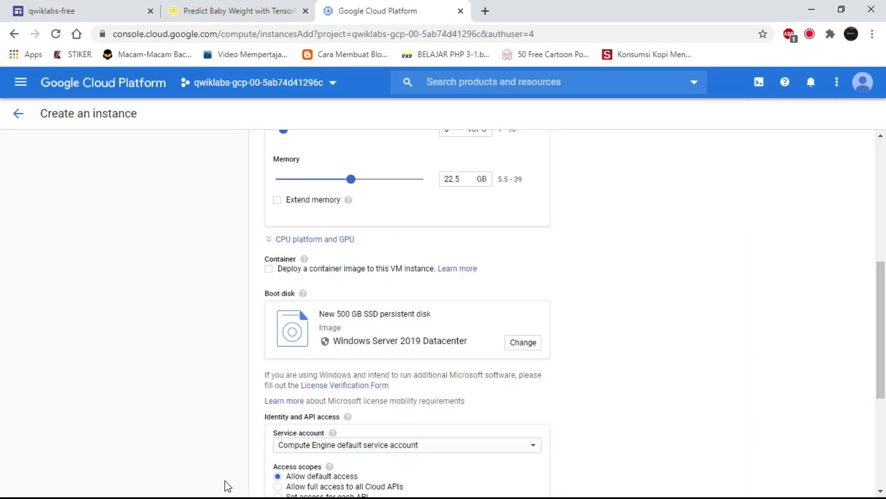
# Allow HTTP and HTTPS traffic in the firewall settings and create the VM instance.
pyautogui.scroll(-3, 462, 328)
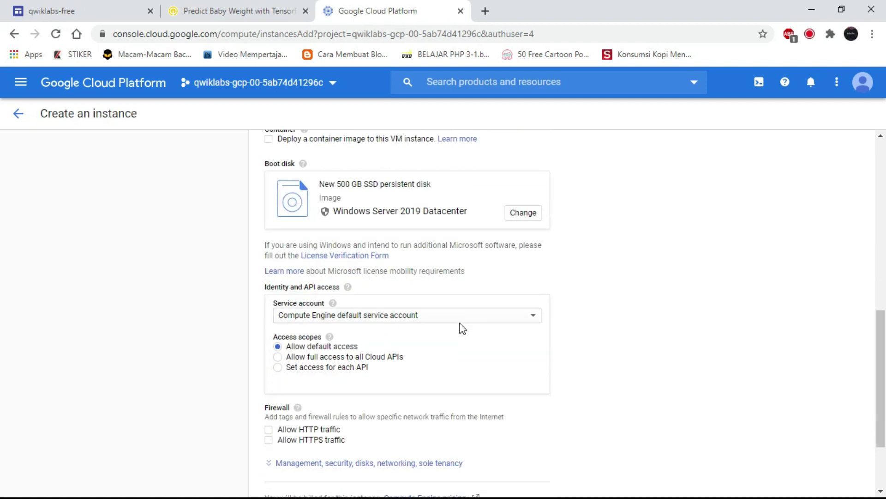
pyautogui.scroll(-2, 286, 301)
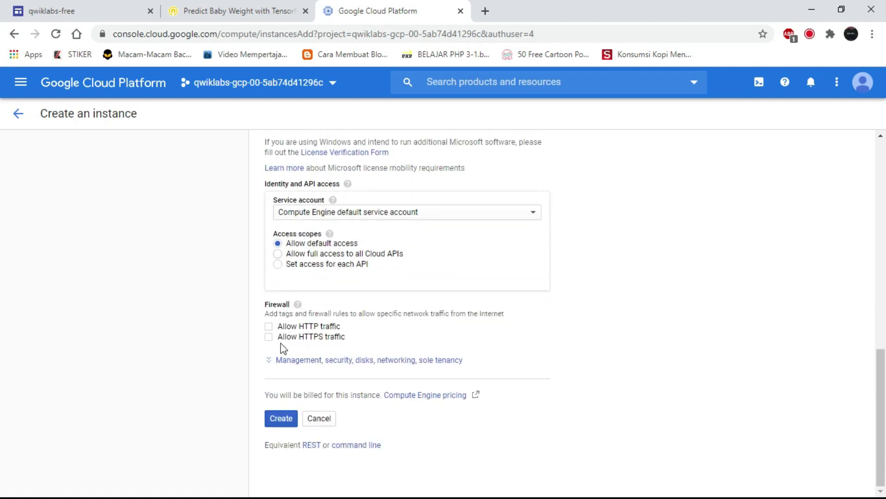
pyautogui.click(271, 326)
pyautogui.click(269, 337)
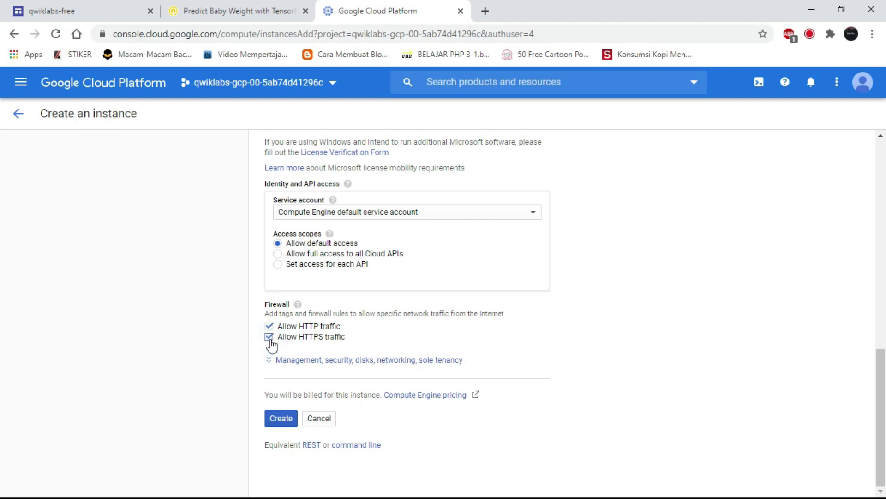
pyautogui.click(281, 418)
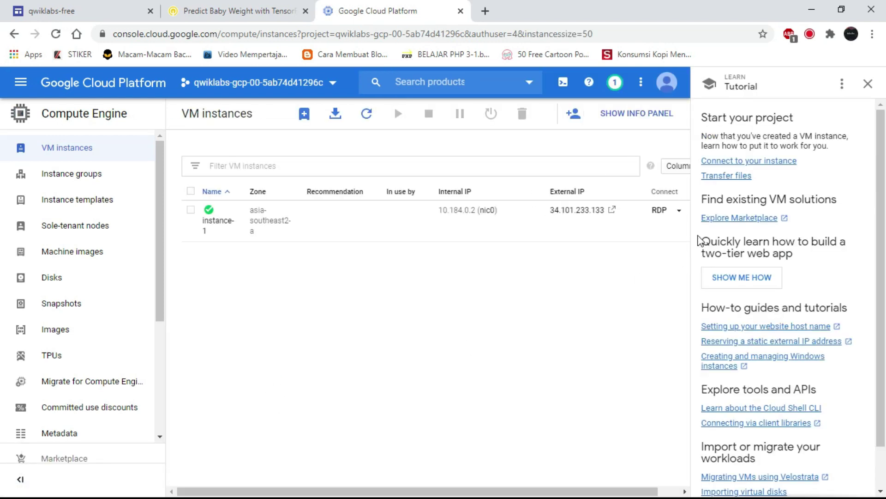
# Generate a new Windows password for instance-1 with the suggested username and copy the password.
pyautogui.click(679, 214)
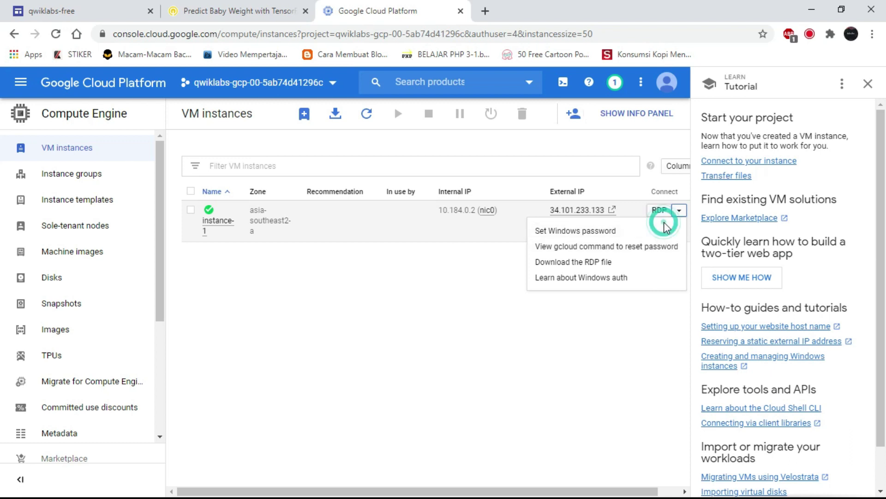
pyautogui.click(666, 234)
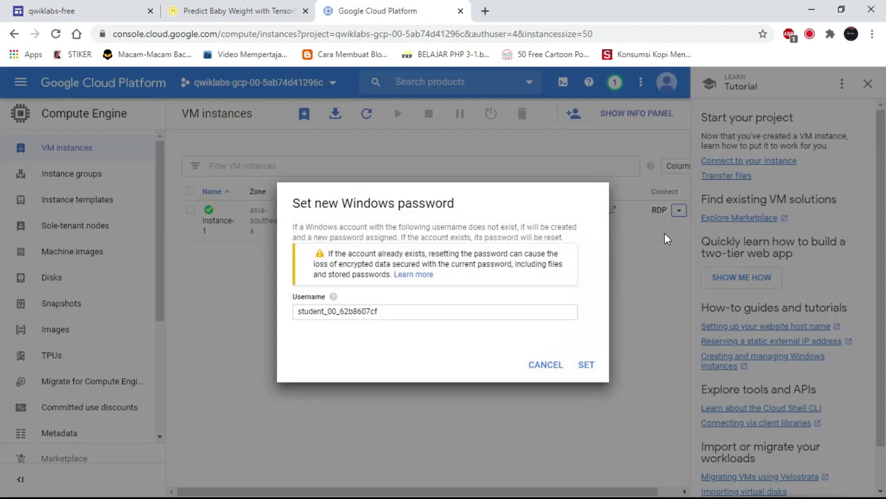
pyautogui.click(595, 366)
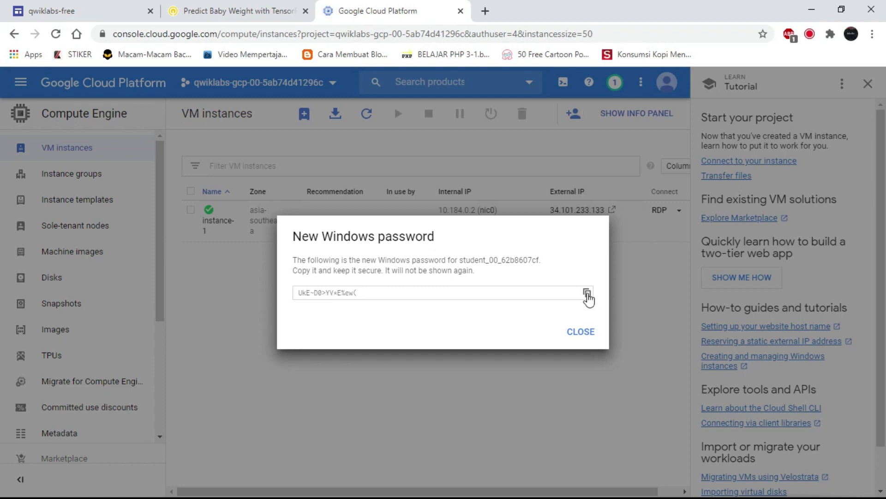
pyautogui.click(587, 295)
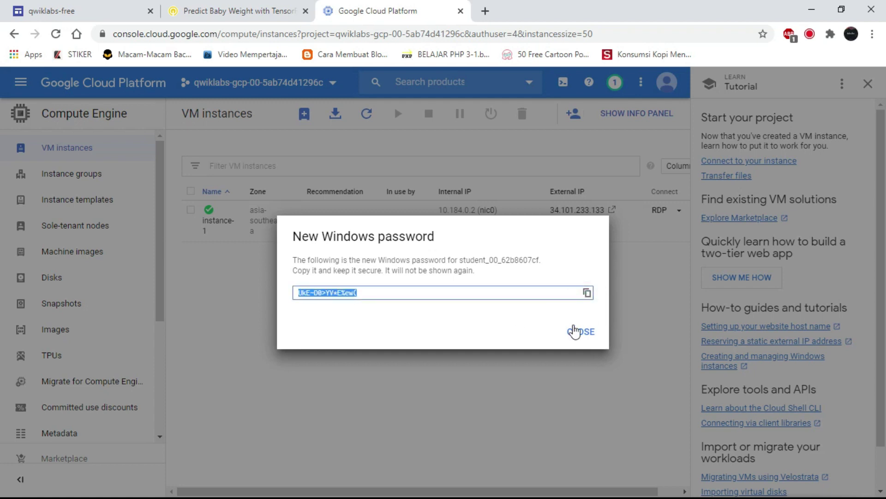
pyautogui.click(580, 334)
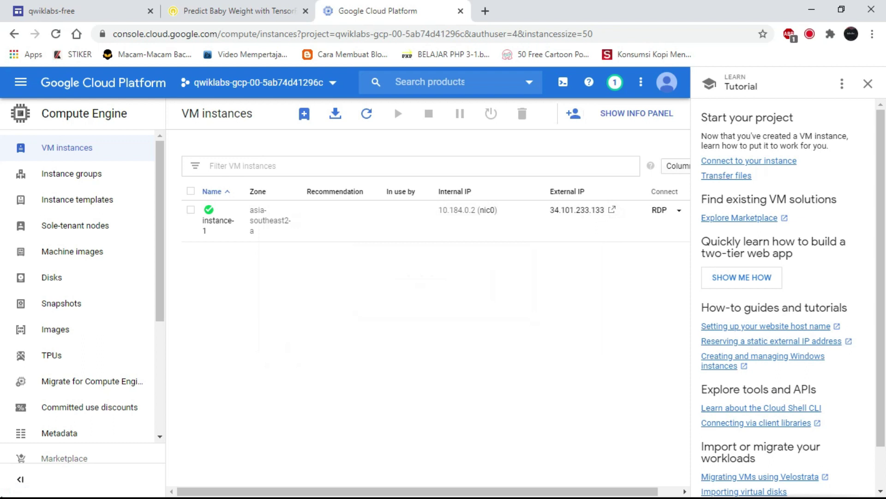
# Download the RDP file for instance-1, open it and agree to connect despite the unknown publisher.
pyautogui.click(679, 210)
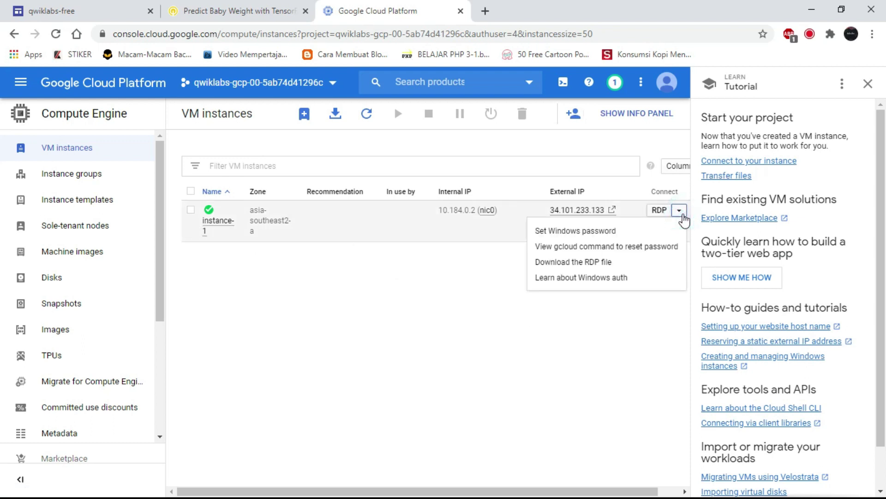
pyautogui.click(598, 262)
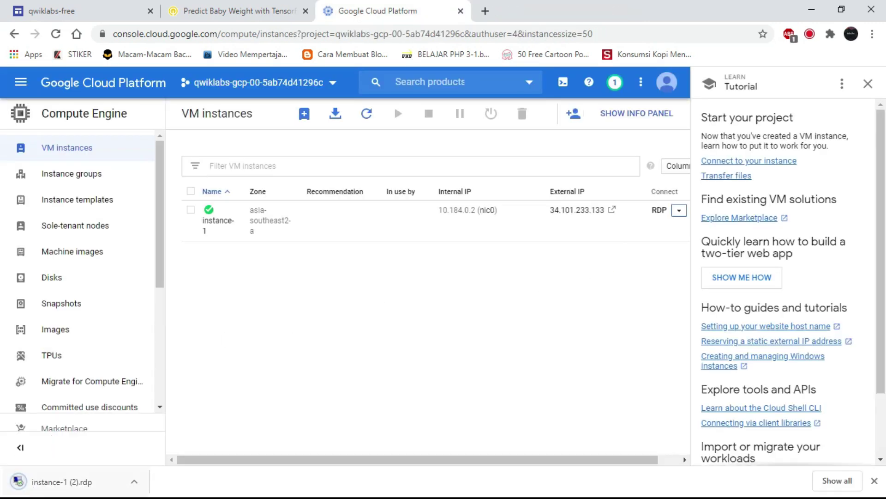
pyautogui.click(69, 481)
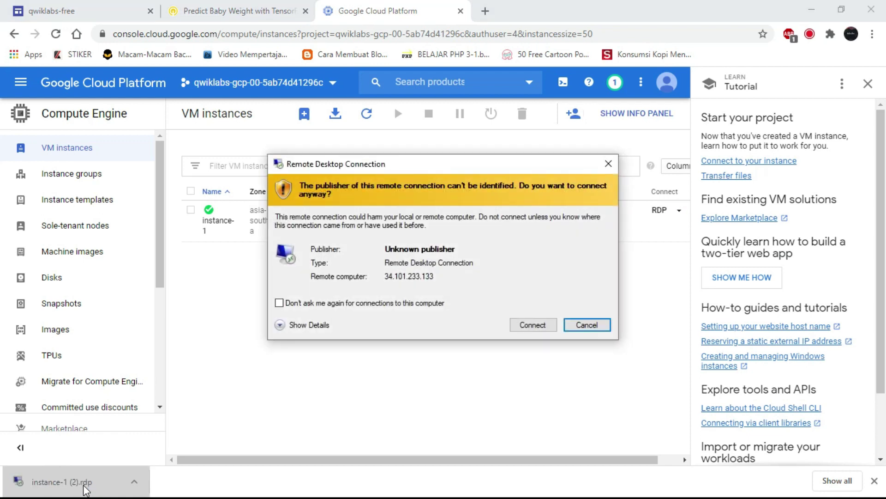
pyautogui.click(522, 329)
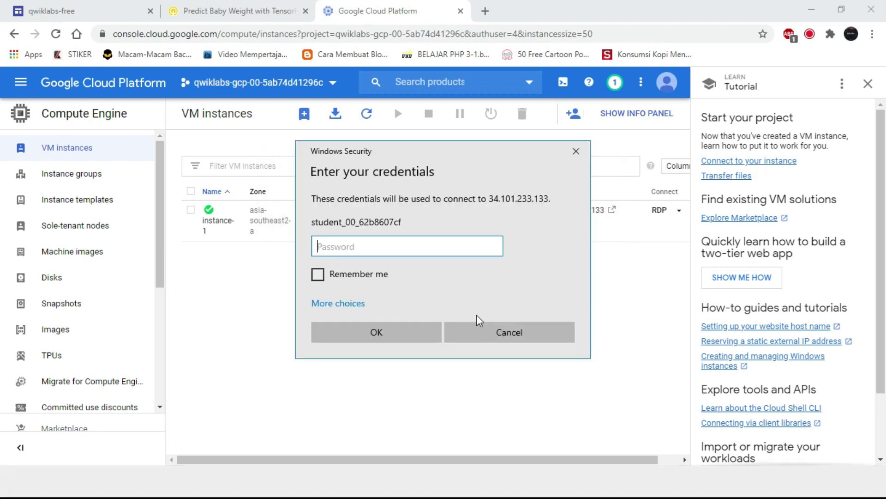
# Paste the Windows account password, have the credentials remembered, and connect despite the certificate errors.
pyautogui.rightClick(449, 244)
pyautogui.click(471, 256)
pyautogui.click(323, 276)
pyautogui.click(406, 336)
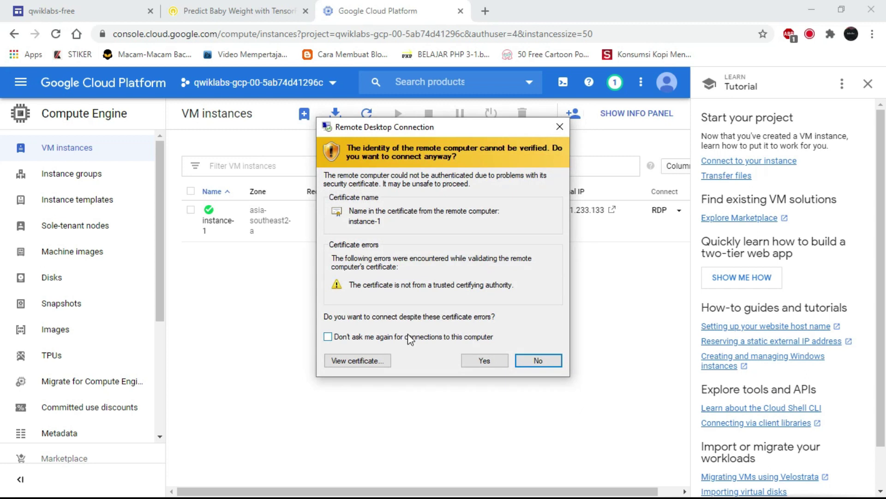
pyautogui.click(483, 361)
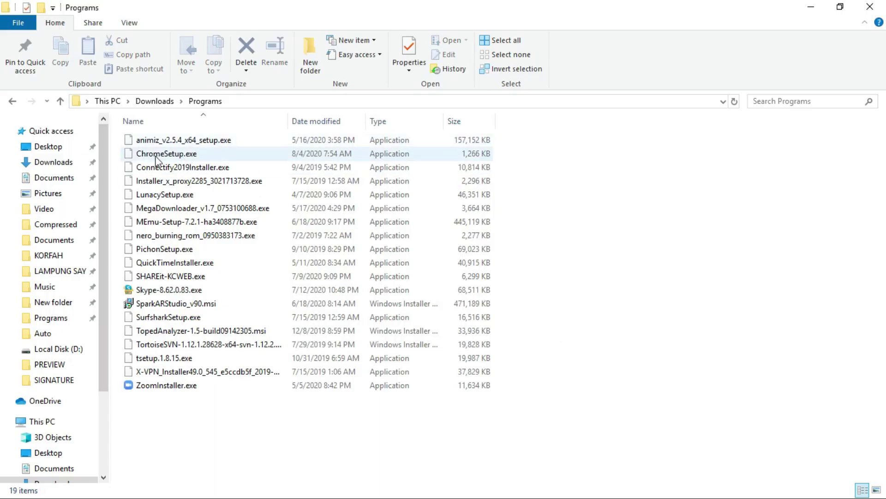
# Copy ChromeSetup.exe from the local Programs folder to the remote VM's desktop and run it to install Chrome.
pyautogui.doubleClick(257, 155)
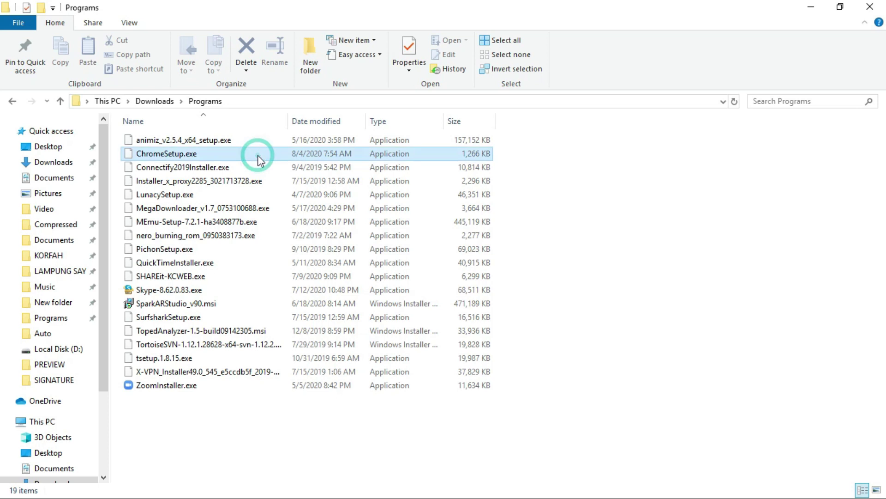
pyautogui.rightClick(254, 155)
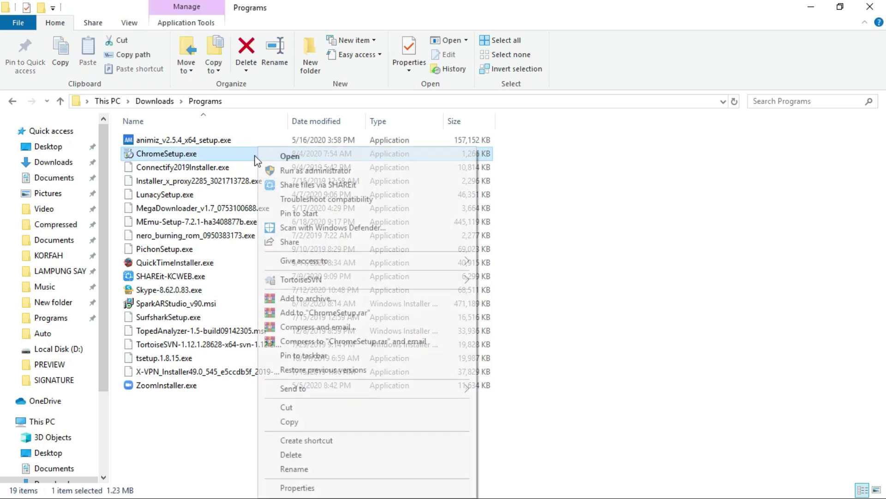
pyautogui.click(333, 428)
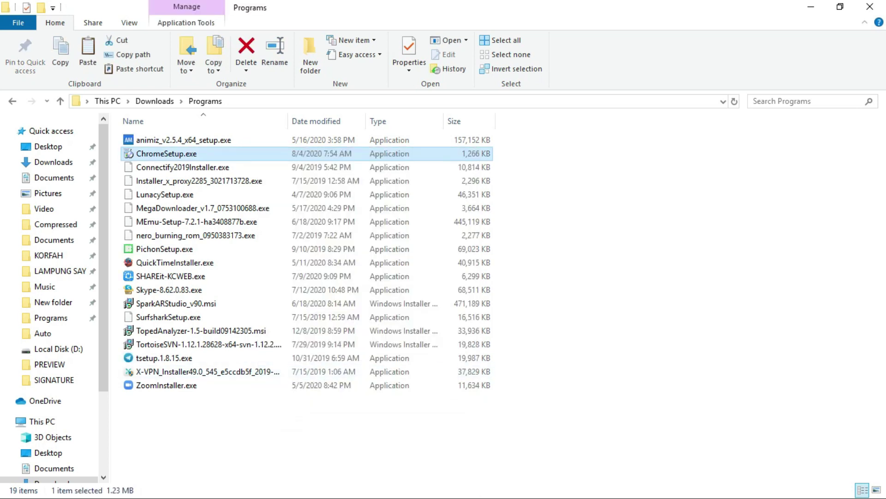
pyautogui.press('super')
pyautogui.click(462, 490)
pyautogui.press('super+d')
pyautogui.hotkey('ctrl', 'v')
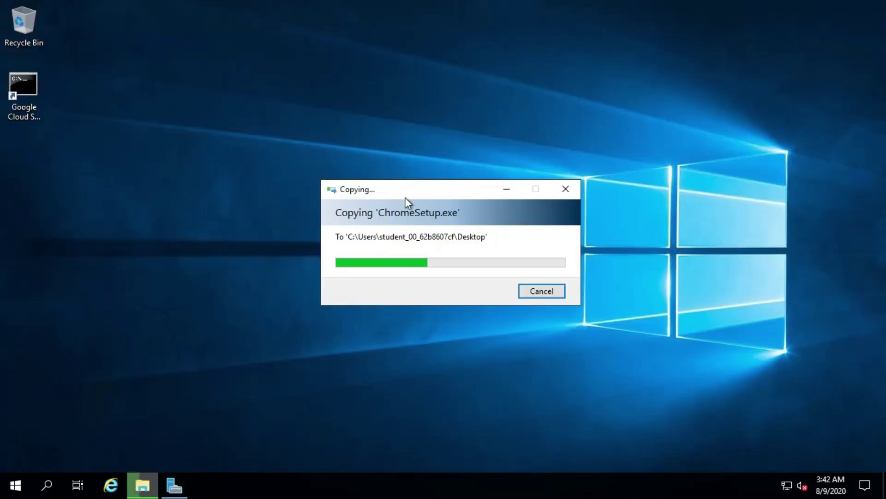
pyautogui.doubleClick(370, 154)
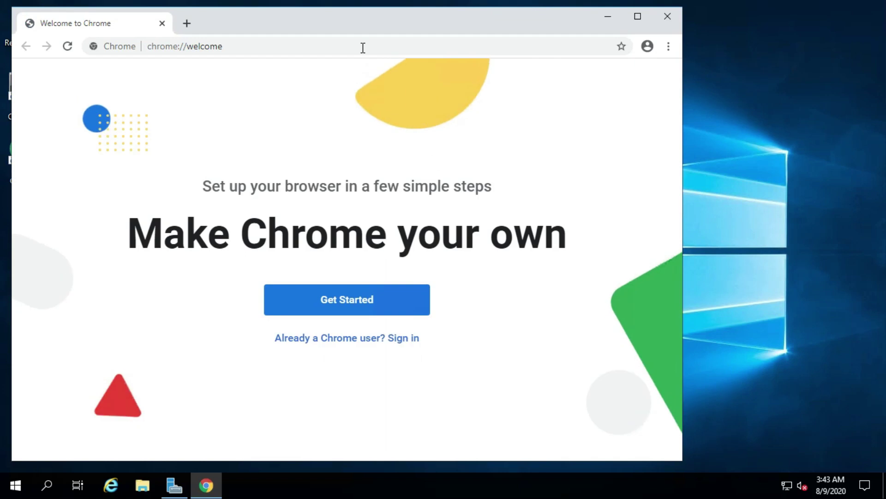
# Search for "test speed" in Chrome on the VM and measure the internet speed with Fast.com.
pyautogui.click(363, 47)
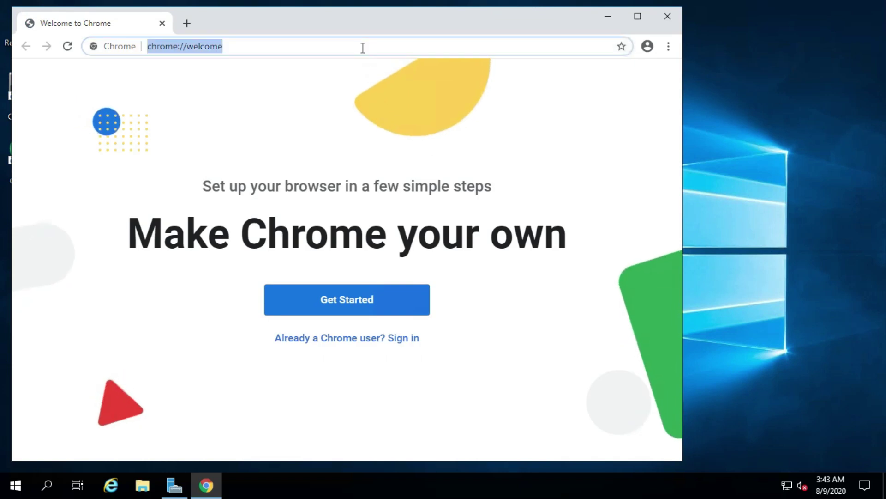
pyautogui.write('test speed')
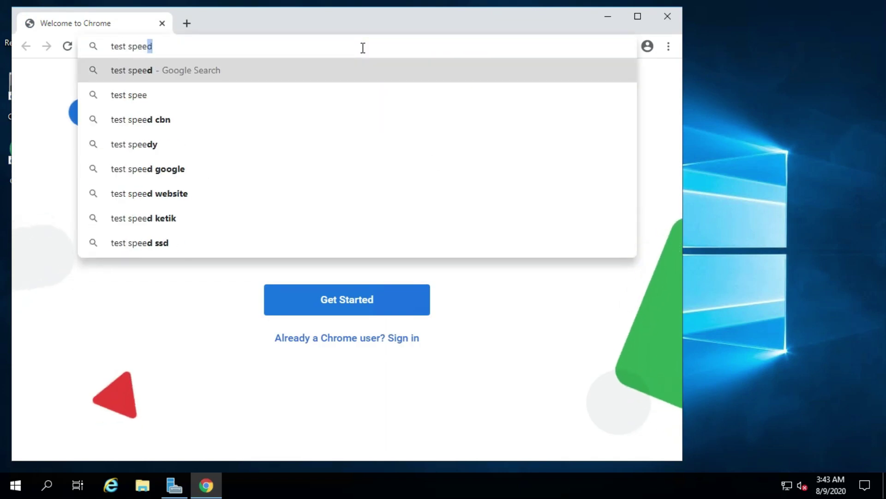
pyautogui.press('Return')
pyautogui.scroll(-5, 240, 305)
pyautogui.click(179, 310)
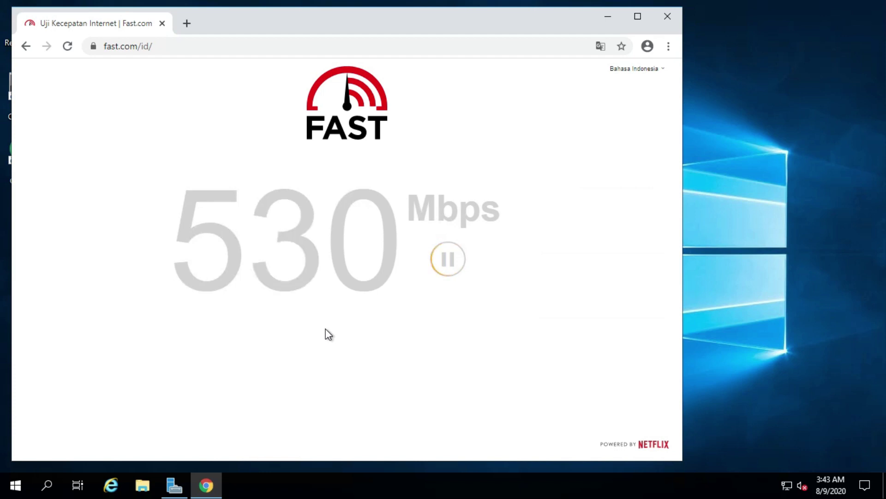
pyautogui.moveTo(177, 210); pyautogui.dragTo(491, 314)
pyautogui.click(545, 266)
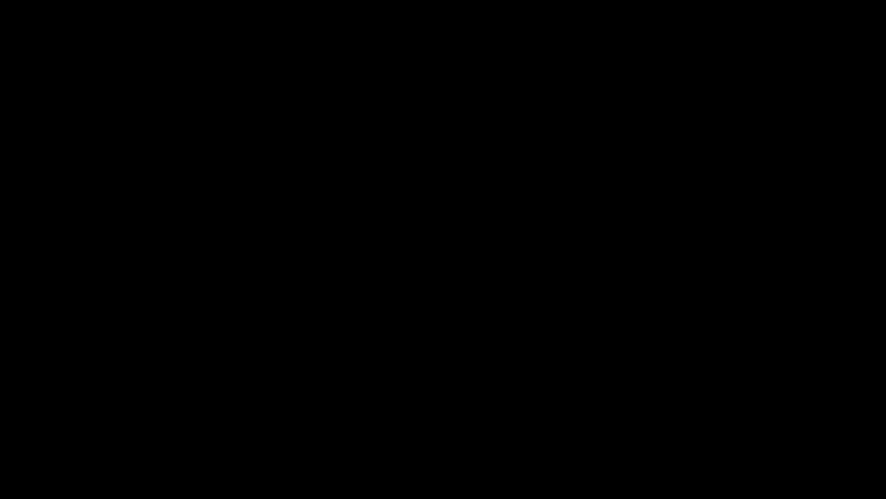